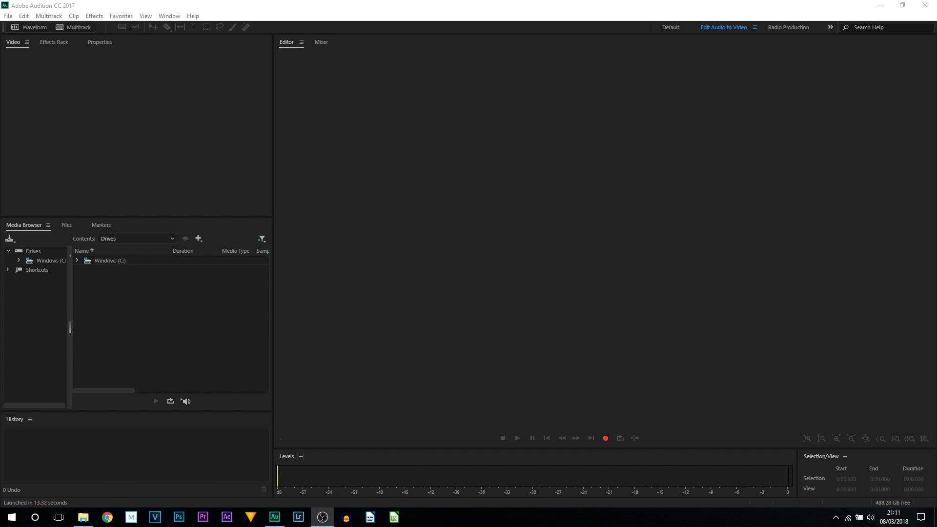
# Record a roughly 12.9-second stereo voice clip into a new audio file and stop recording.
pyautogui.click(438, 5)
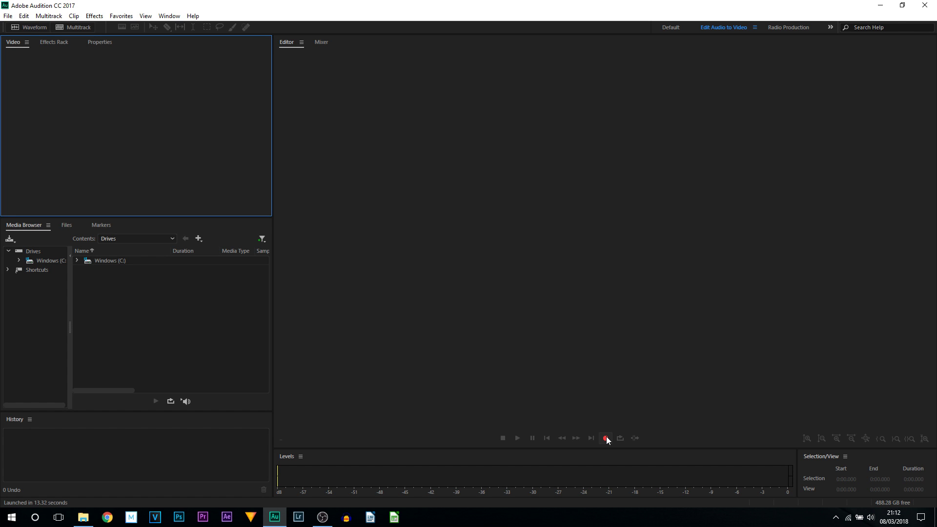
pyautogui.click(607, 436)
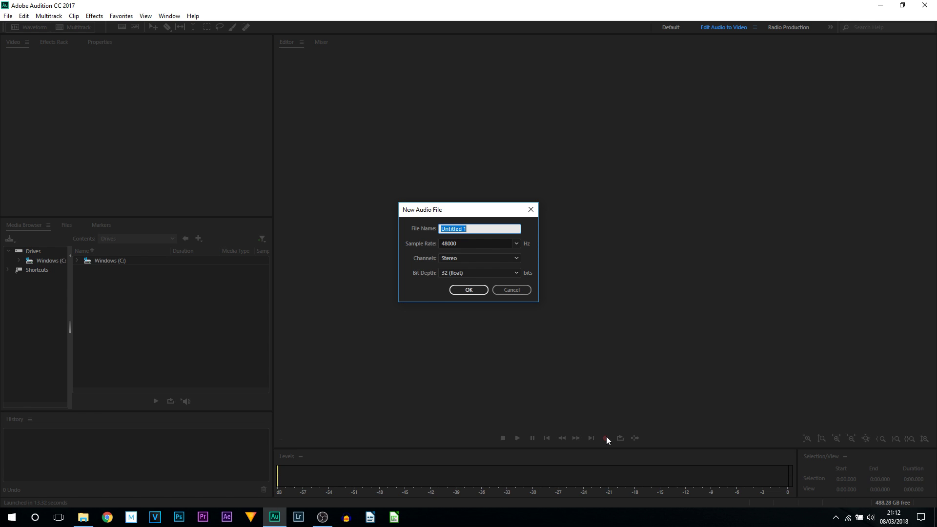
pyautogui.press('Return')
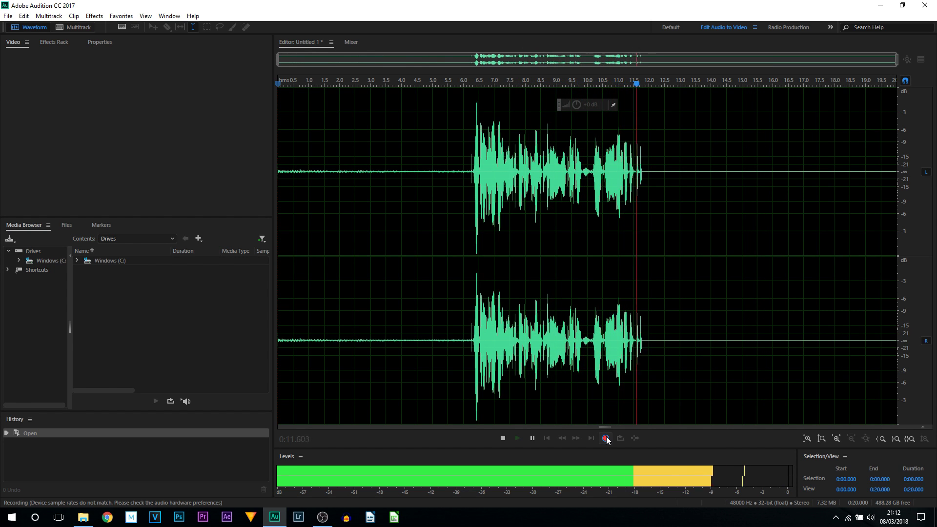
pyautogui.click(607, 439)
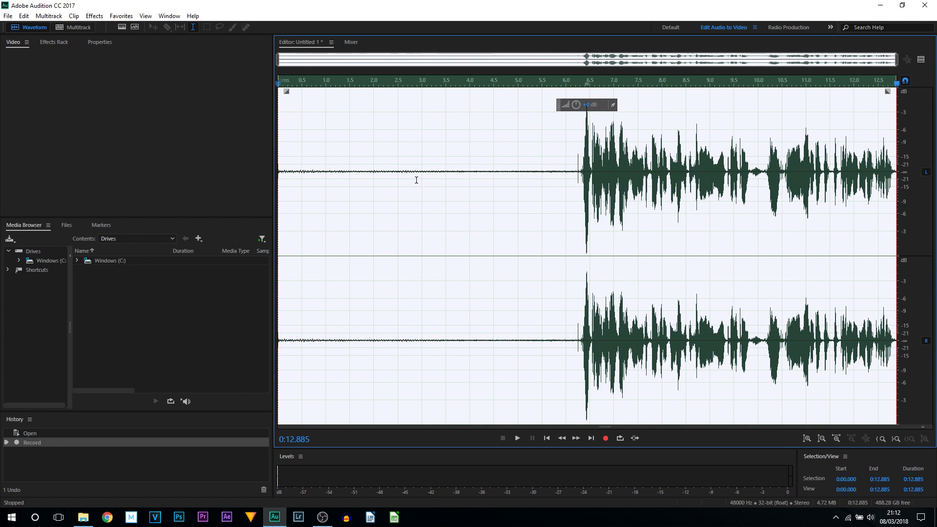
# Try out selections of the leading six seconds of silence, clearing each.
pyautogui.moveTo(286, 162)
pyautogui.mouseDown()
pyautogui.moveTo(462, 132)
pyautogui.moveTo(531, 146)
pyautogui.mouseUp()
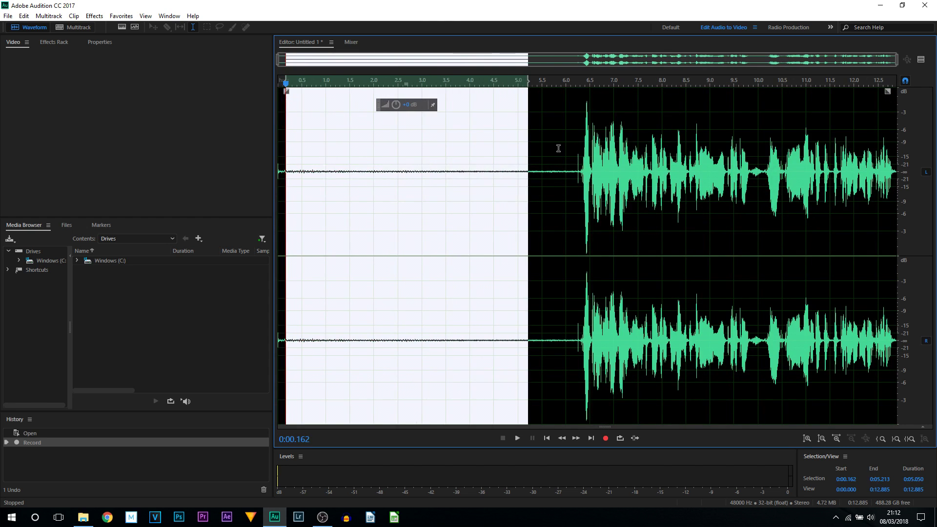
pyautogui.click(567, 176)
pyautogui.moveTo(567, 175); pyautogui.dragTo(289, 169)
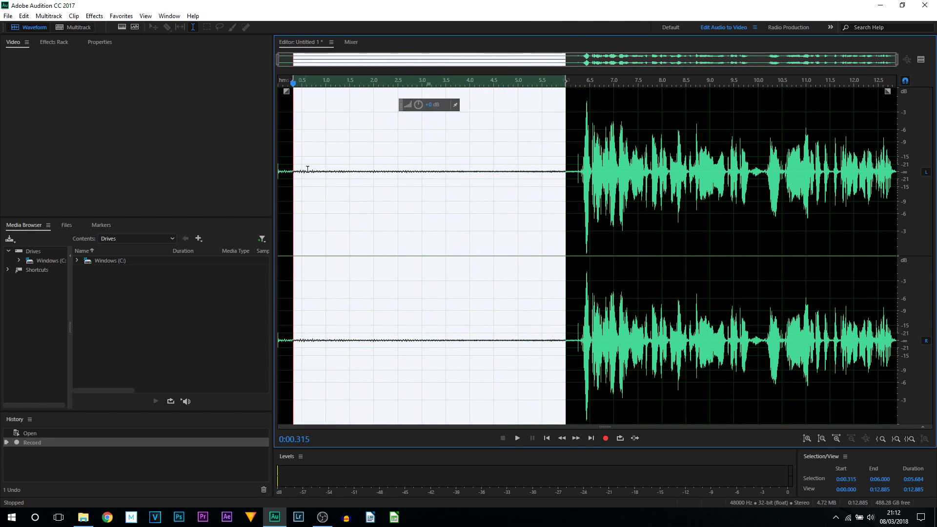
pyautogui.click(318, 168)
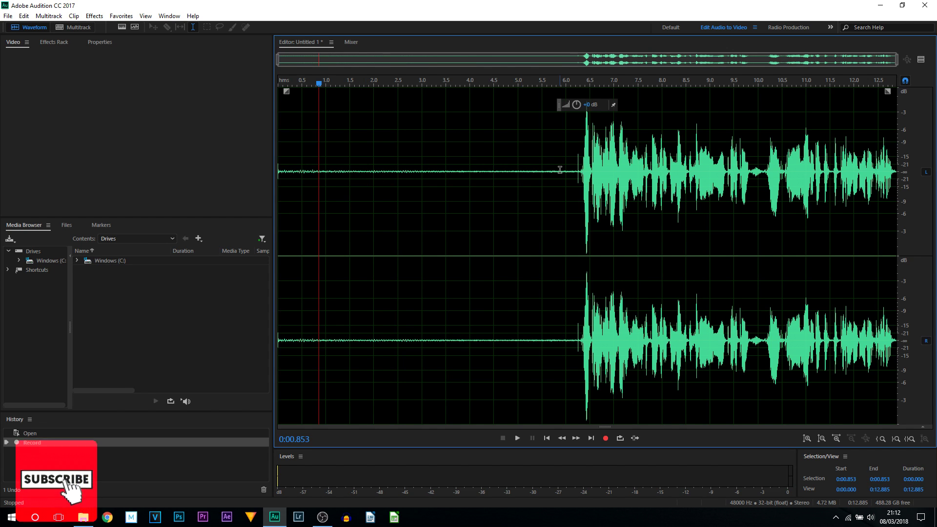
pyautogui.click(568, 173)
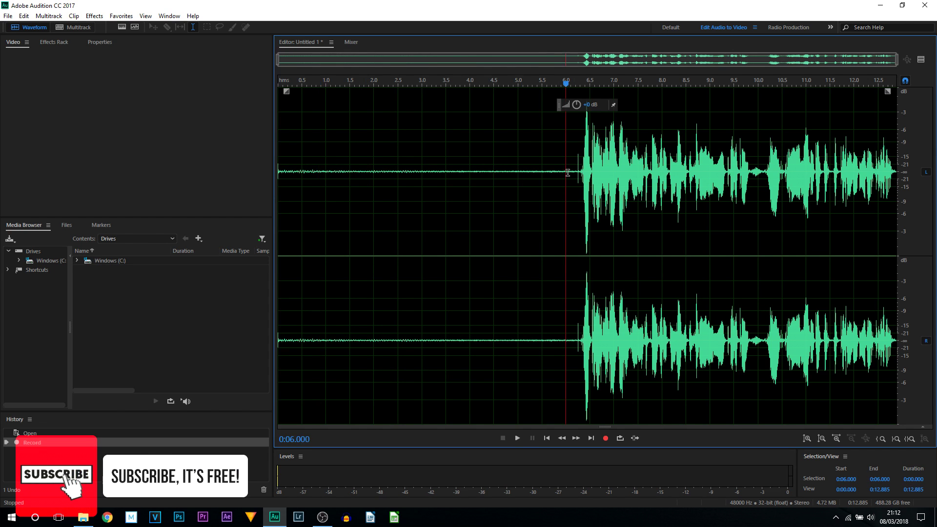
pyautogui.moveTo(568, 173); pyautogui.dragTo(282, 177)
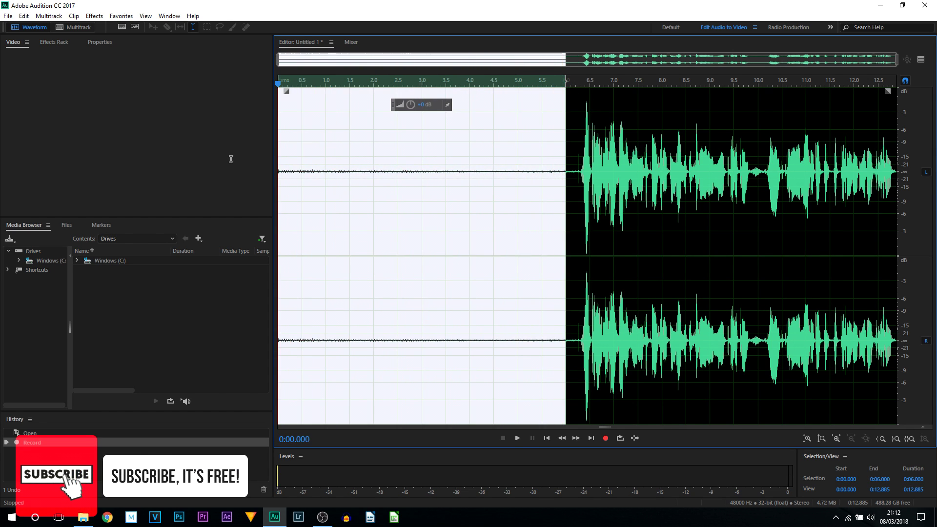
pyautogui.click(317, 196)
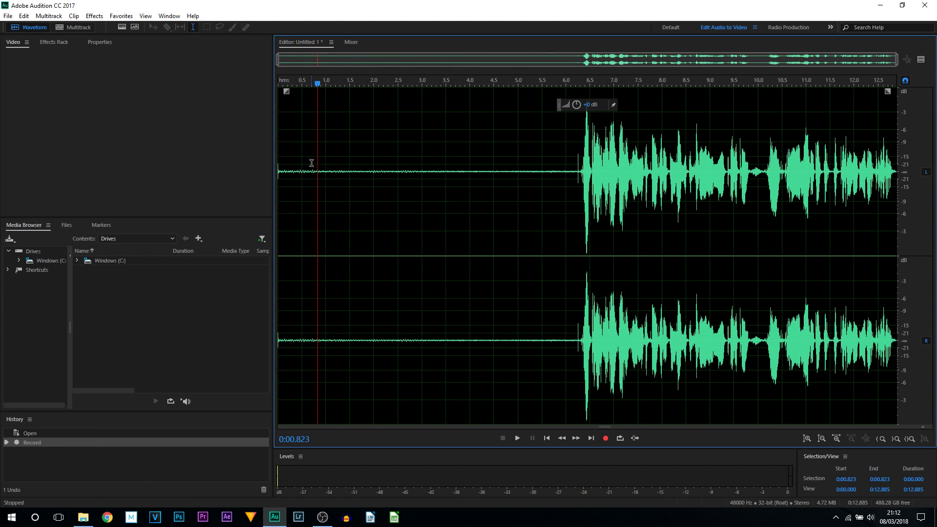
# Delete the first fraction of a second, then select the silence before the speech.
pyautogui.moveTo(311, 169); pyautogui.dragTo(278, 170)
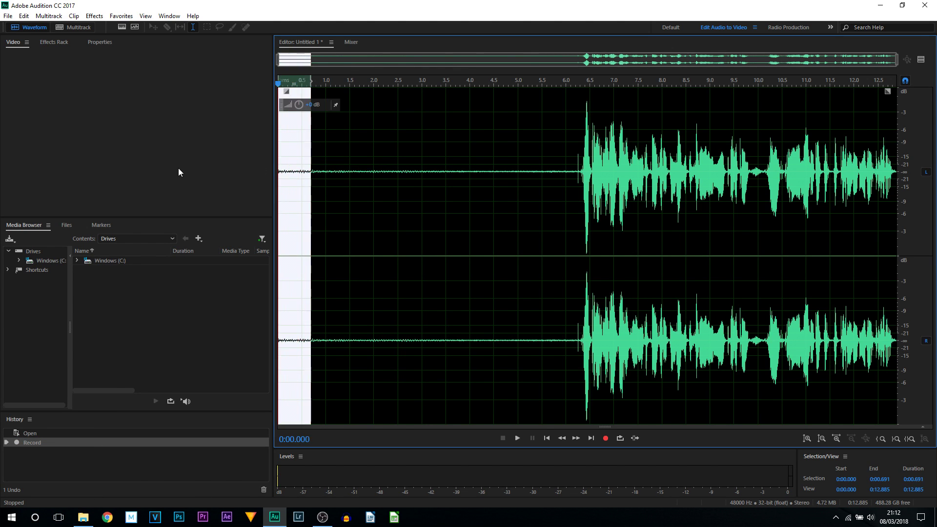
pyautogui.press('Delete')
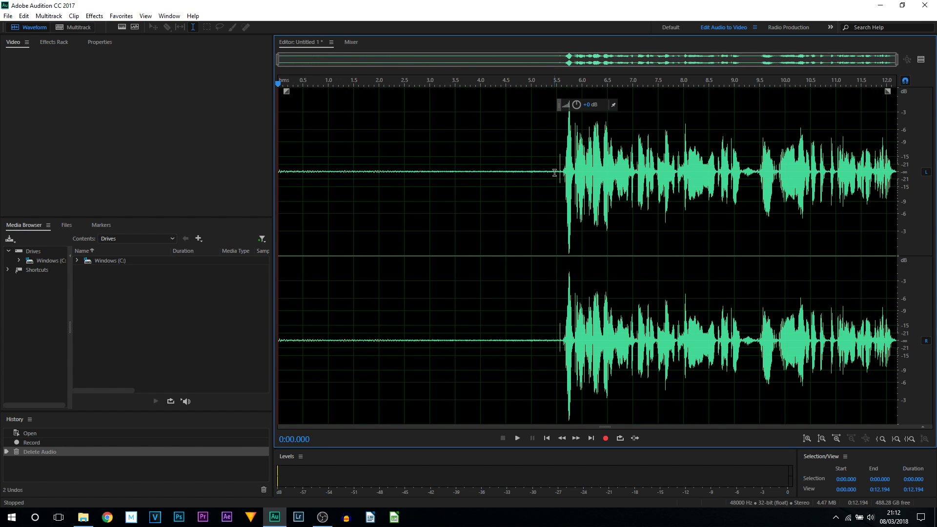
pyautogui.moveTo(555, 173); pyautogui.dragTo(278, 173)
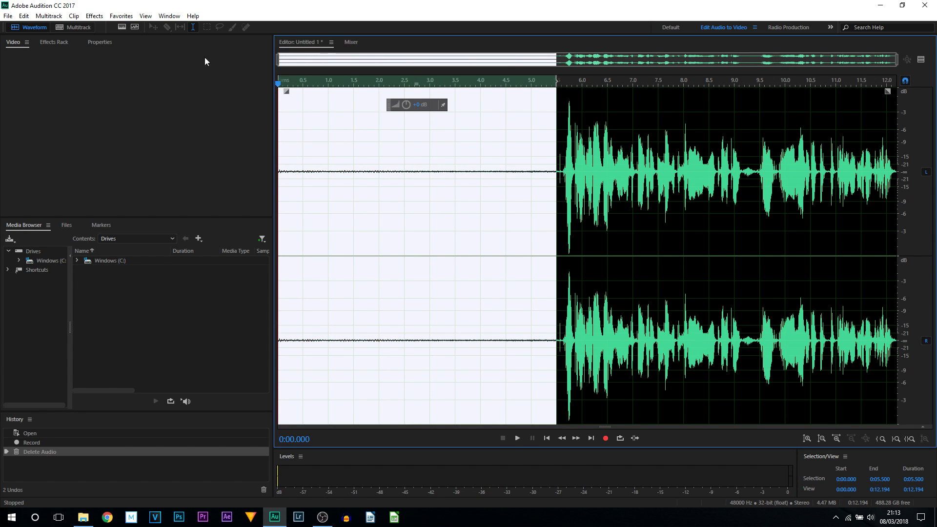
# Capture the selected silence as a noise print, suppressing the alert in future.
pyautogui.click(95, 16)
pyautogui.moveTo(139, 187)
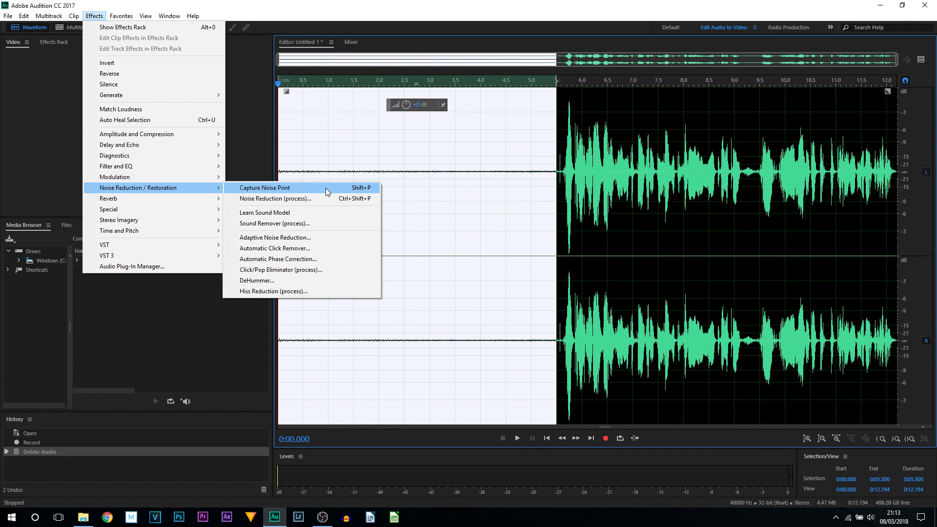
pyautogui.click(326, 188)
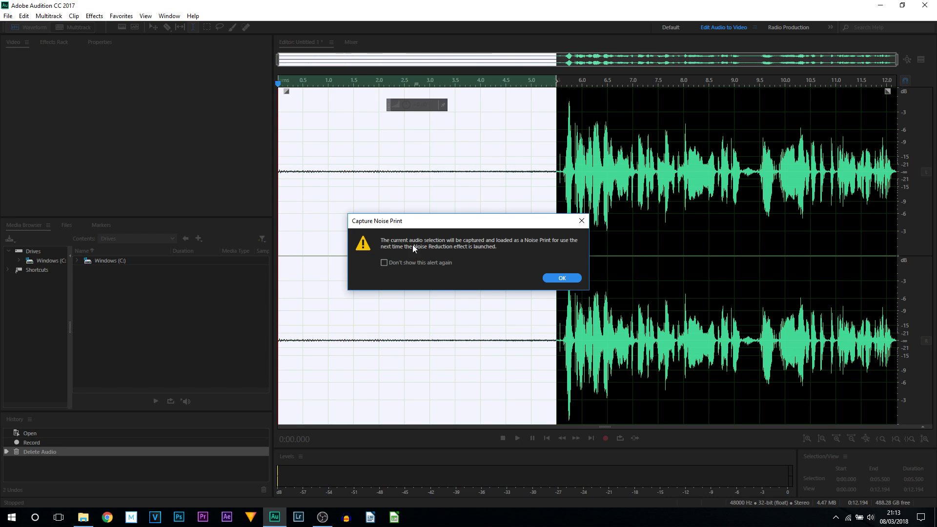
pyautogui.click(384, 263)
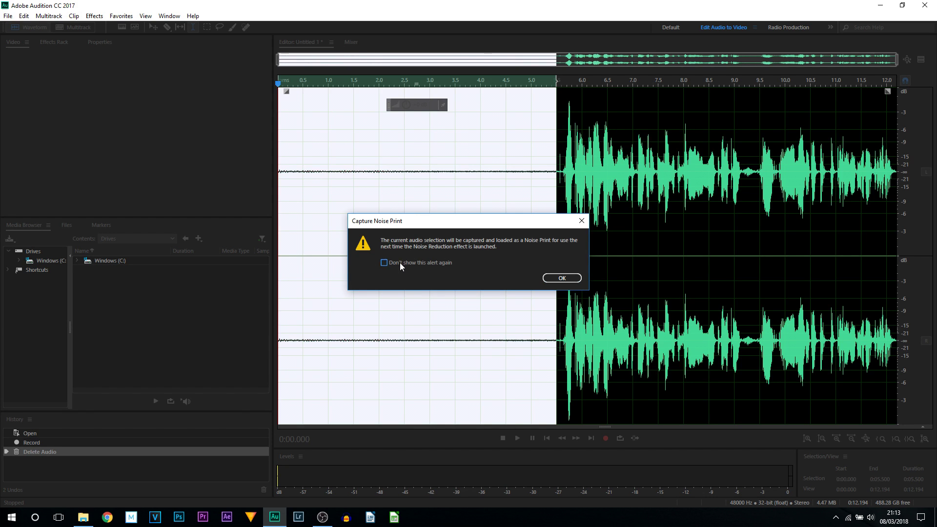
pyautogui.click(562, 278)
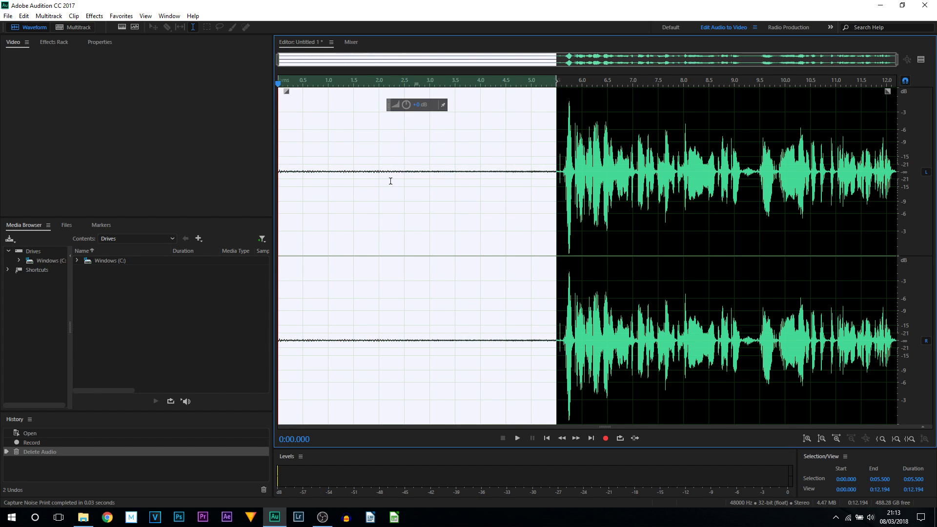
pyautogui.click(340, 213)
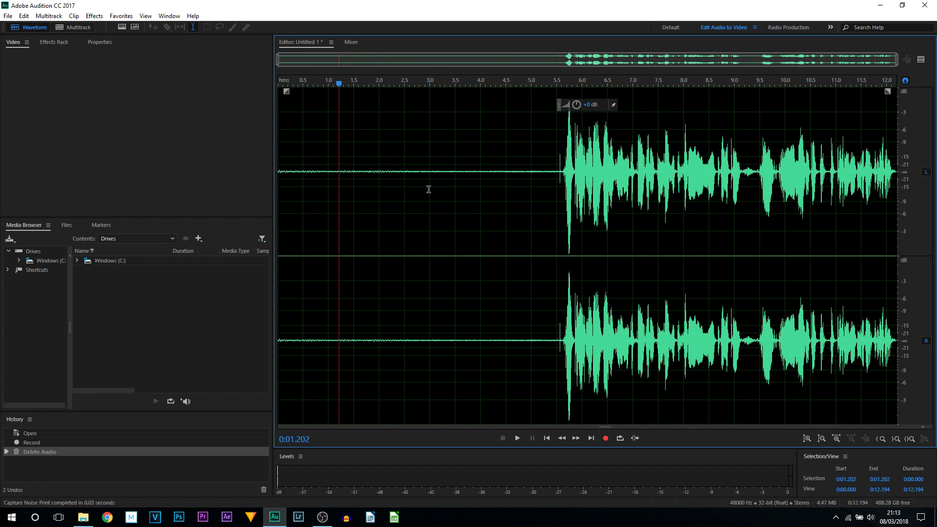
# Set Noise Reduction to 80% reduction, reducing by 13.1 dB.
pyautogui.click(94, 16)
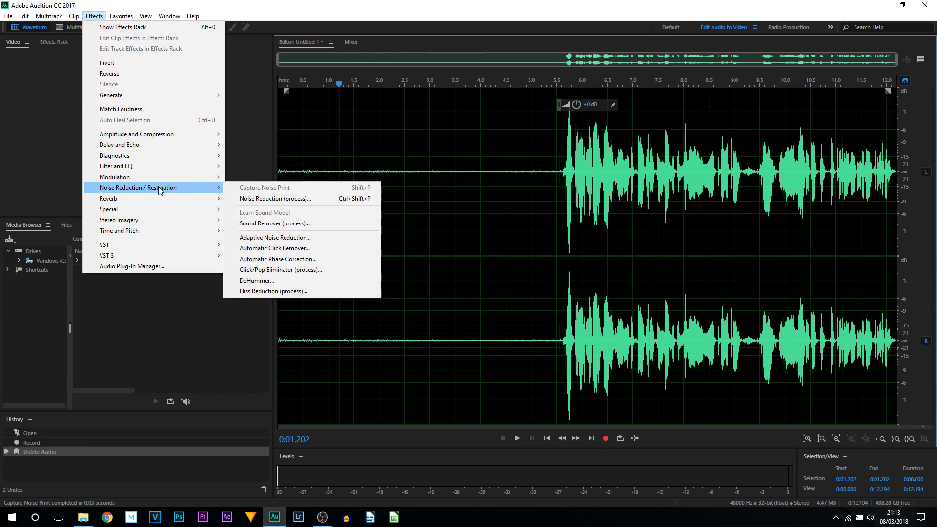
pyautogui.click(334, 202)
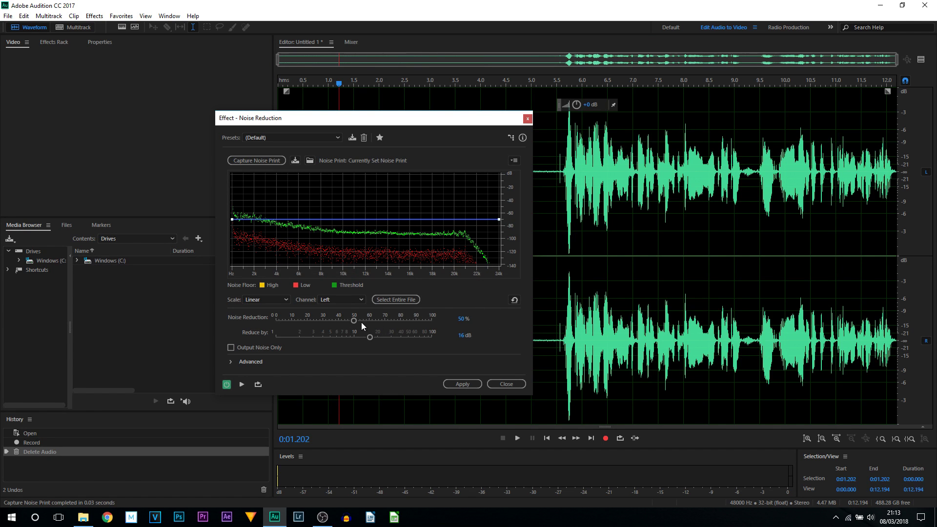
pyautogui.moveTo(354, 320)
pyautogui.mouseDown()
pyautogui.moveTo(276, 319)
pyautogui.moveTo(404, 325)
pyautogui.moveTo(362, 339)
pyautogui.mouseUp()
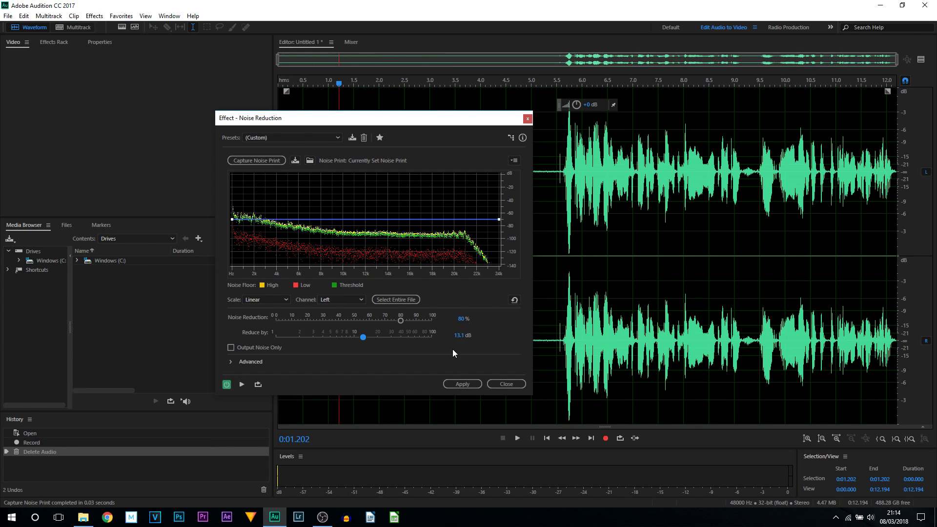
# Save the settings as preset 'voice remove', keep it selected and apply it.
pyautogui.click(355, 137)
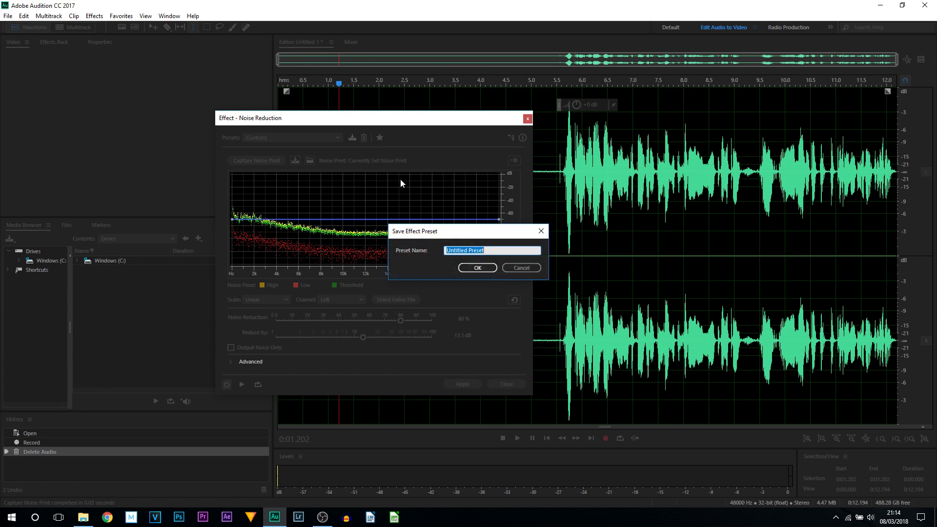
pyautogui.write('voice')
pyautogui.write('emove')
pyautogui.click(482, 269)
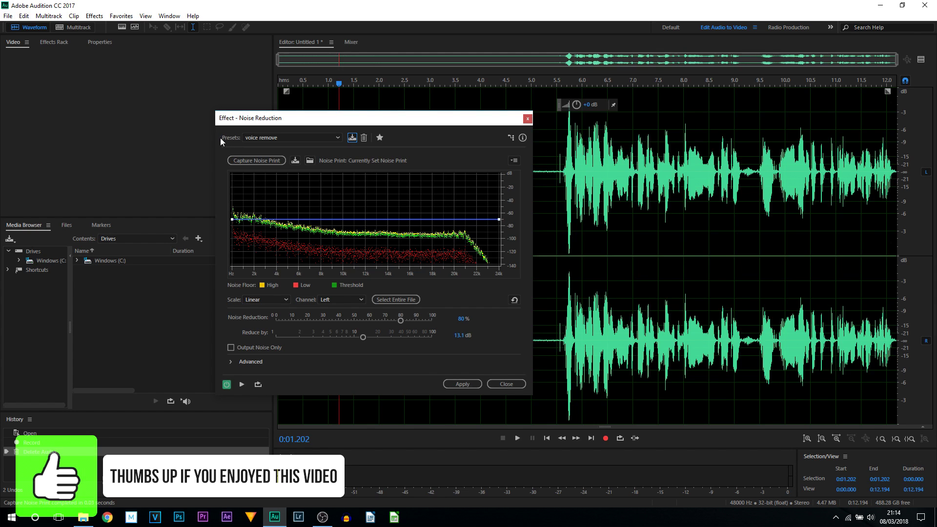
pyautogui.click(289, 137)
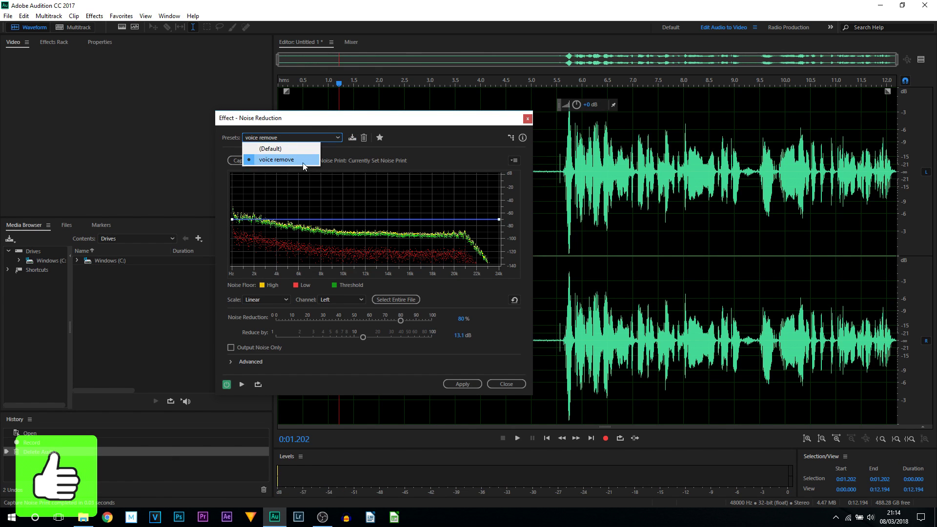
pyautogui.click(276, 160)
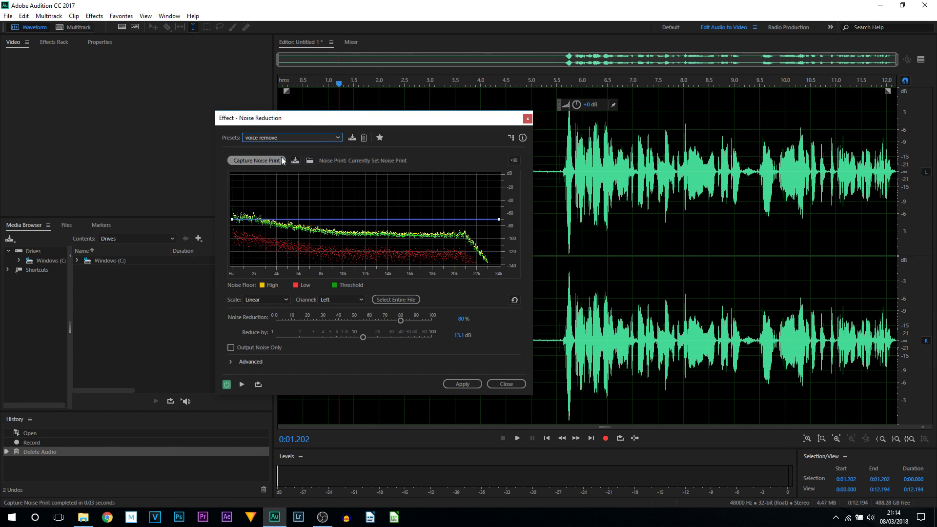
pyautogui.click(463, 384)
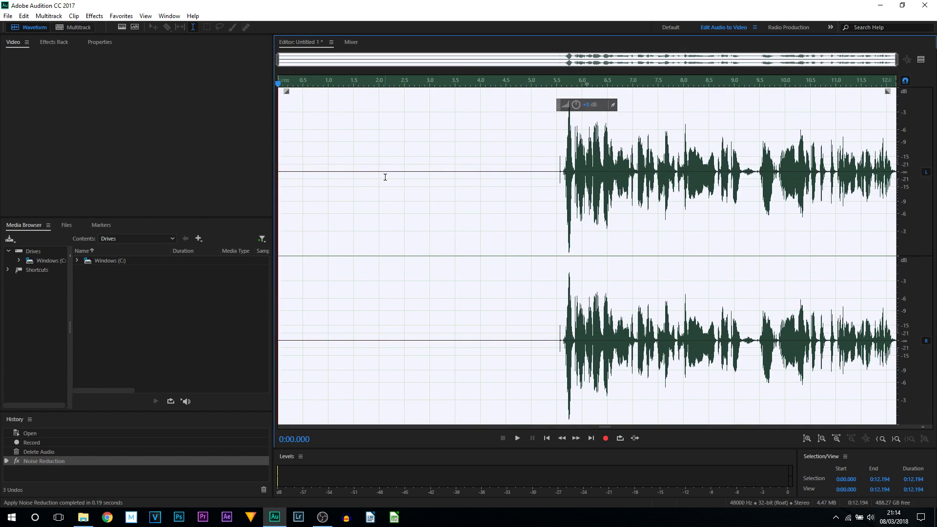
# Select the leading silence before the speech in the noise-reduced recording.
pyautogui.click(430, 175)
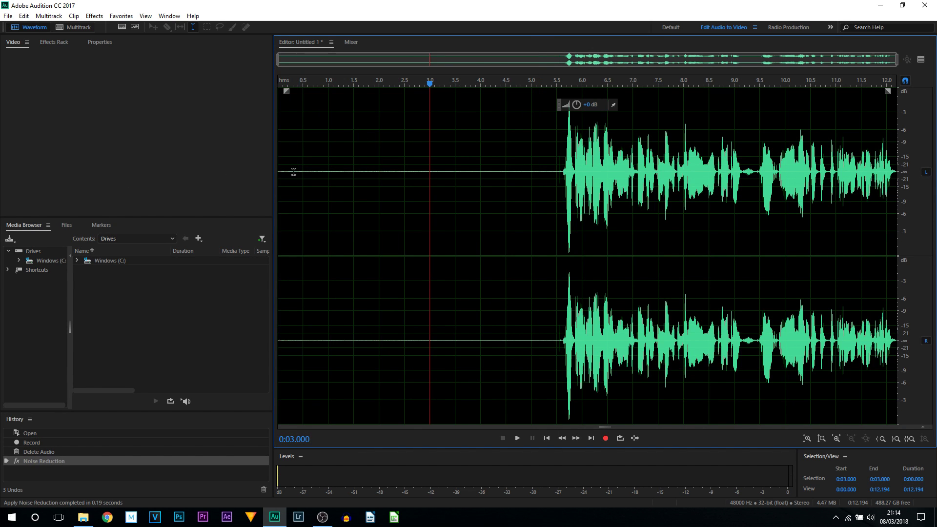
pyautogui.moveTo(281, 173); pyautogui.dragTo(557, 178)
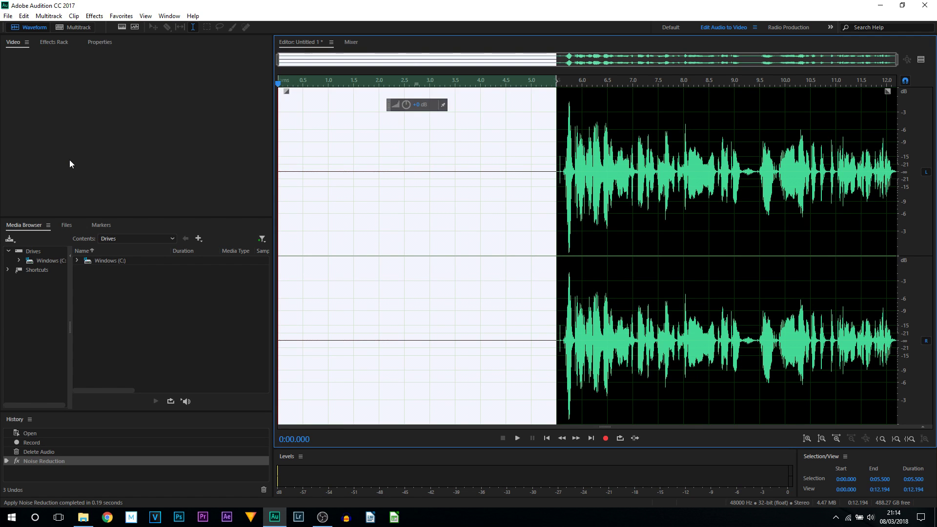